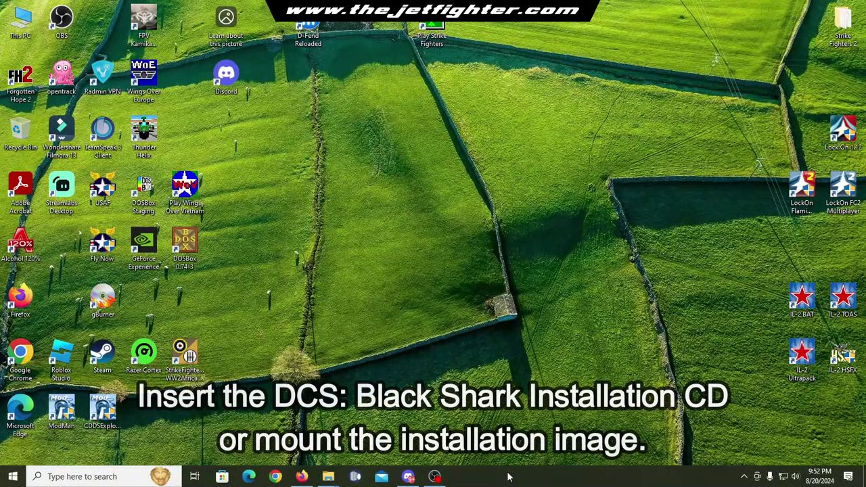
# Step: Open the BLACKSHARK disc drive (F:) and launch the game's setup program, clearing the desktop of other windows
pyautogui.moveTo(330, 478)
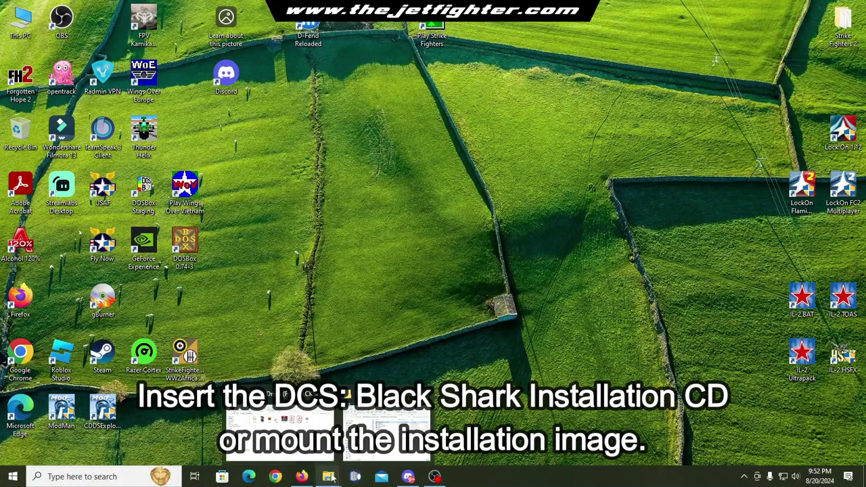
pyautogui.click(325, 455)
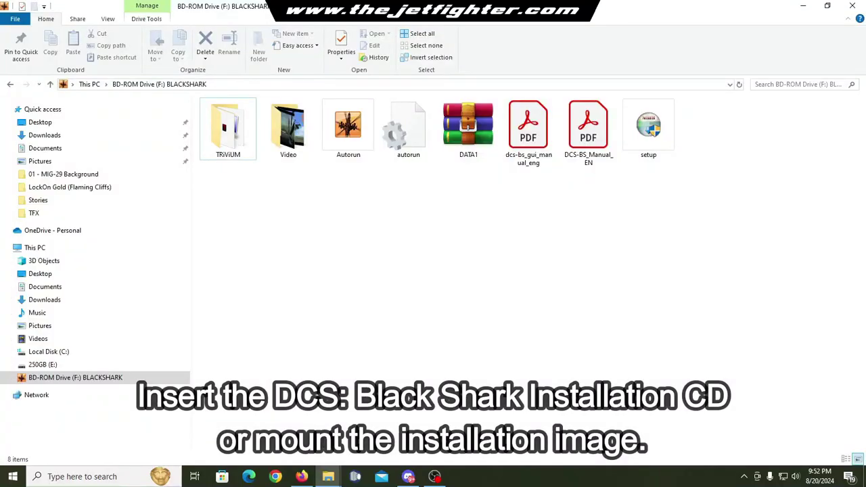
pyautogui.click(655, 150)
pyautogui.doubleClick(657, 148)
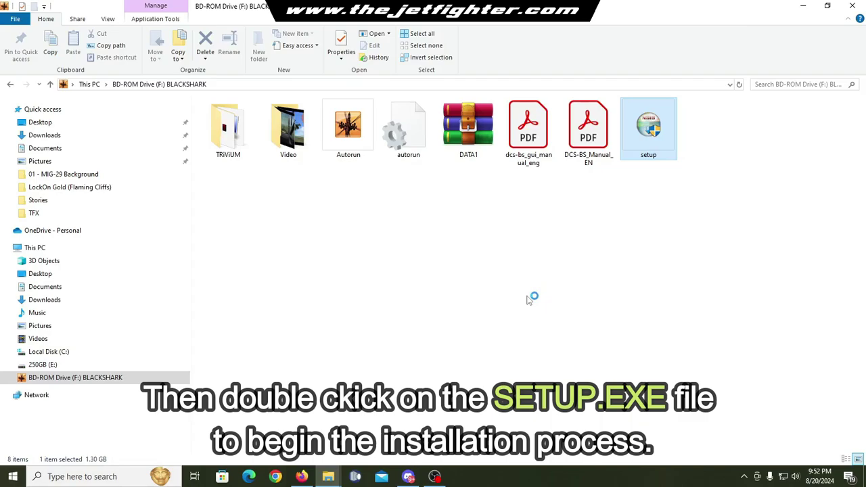
pyautogui.press('super+d')
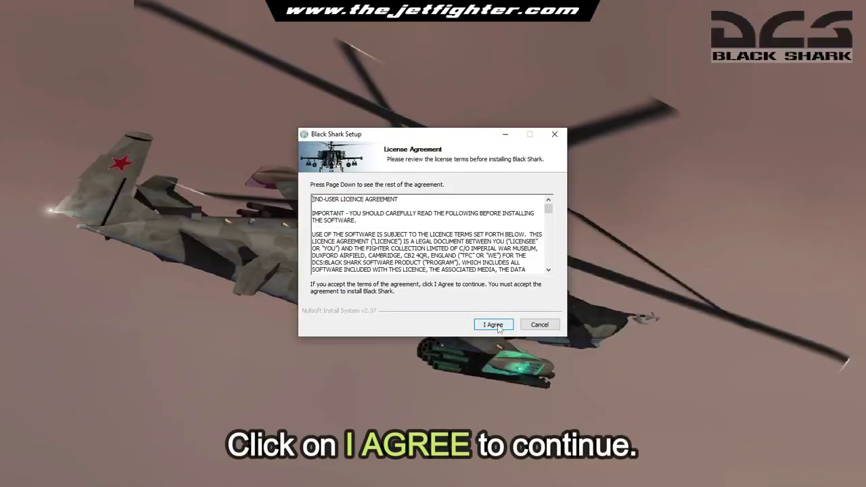
# Step: Accept the Black Shark license and start the installation with the default destination folder and default components
pyautogui.click(499, 328)
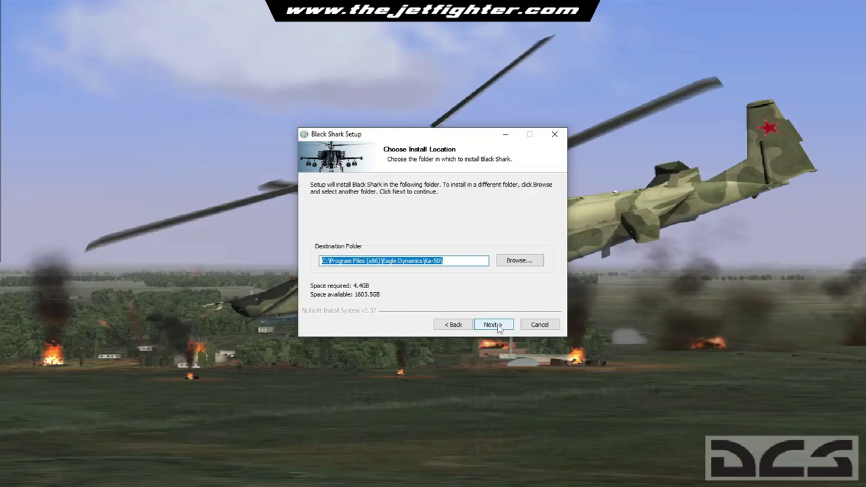
pyautogui.click(493, 325)
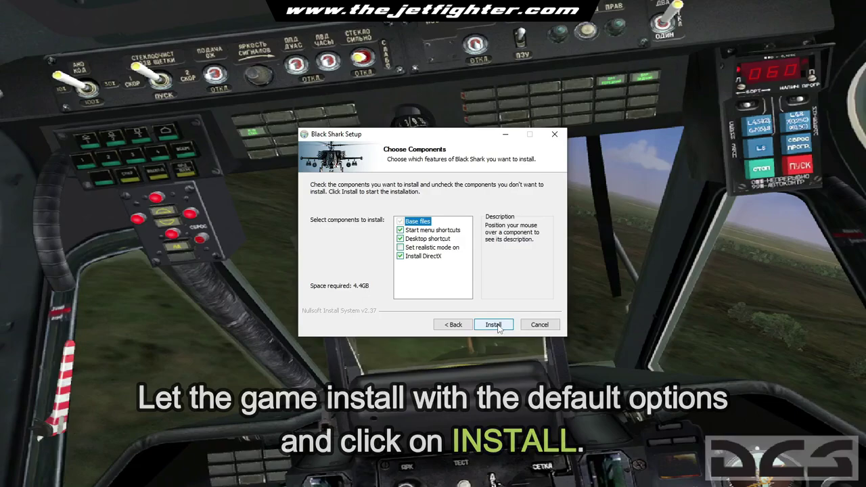
pyautogui.click(495, 326)
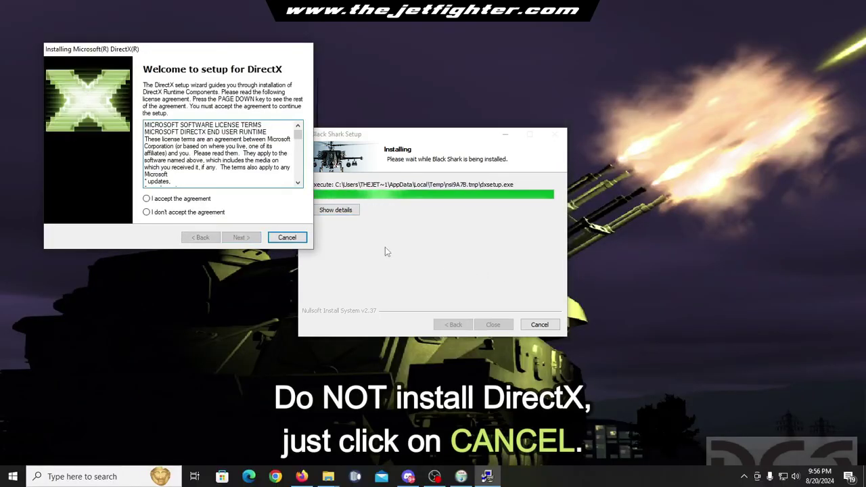
# Step: Cancel the DirectX setup and close the completed Black Shark installer
pyautogui.click(203, 200)
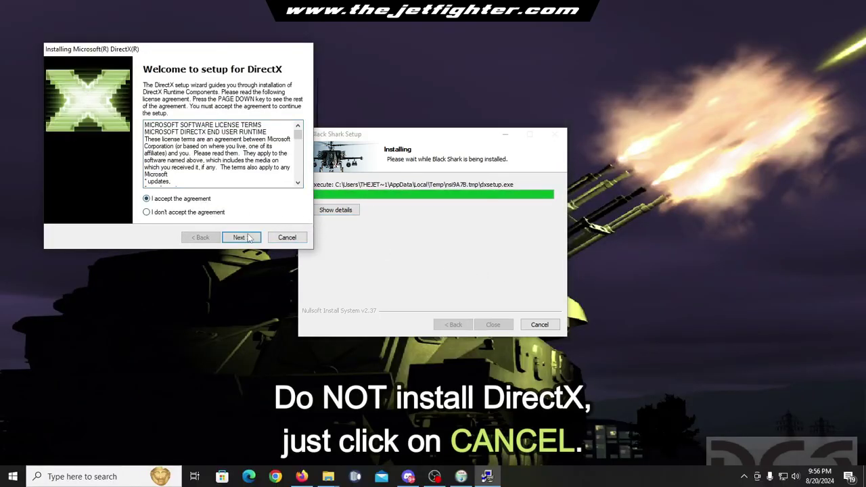
pyautogui.click(287, 237)
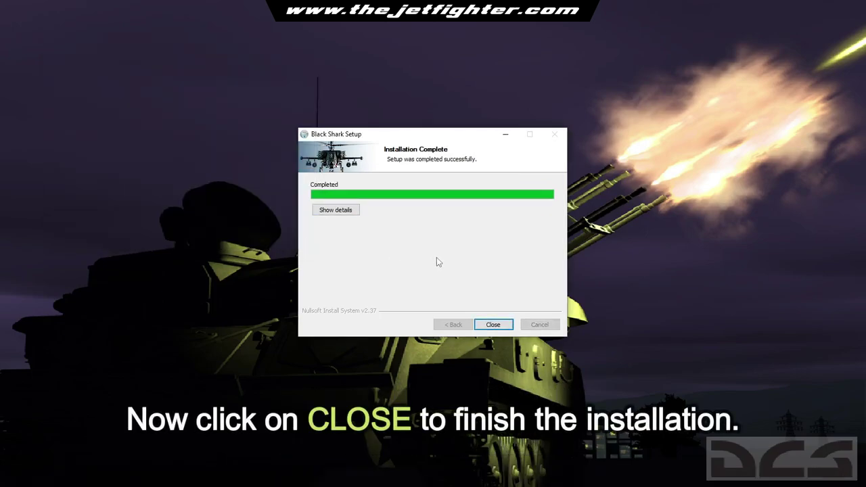
pyautogui.click(494, 326)
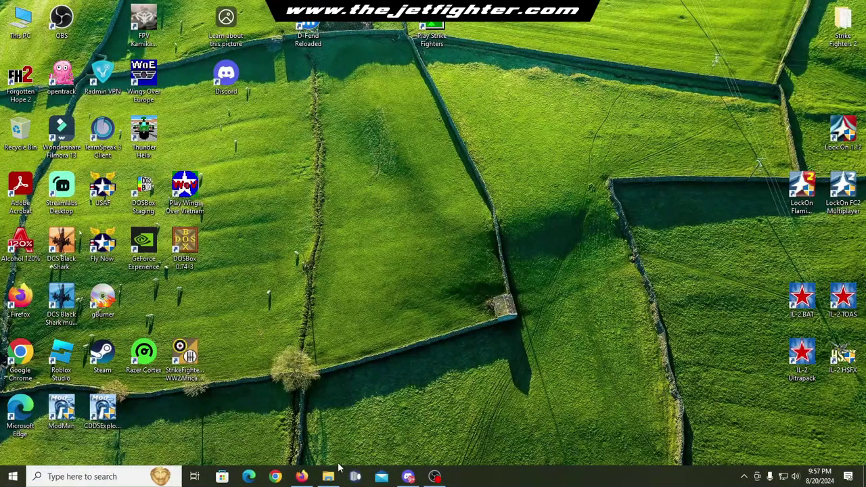
# Step: Launch the DCS_BS_Patch_1.0.2_EN installer from the downloads folder and minimize the folder window
pyautogui.click(328, 477)
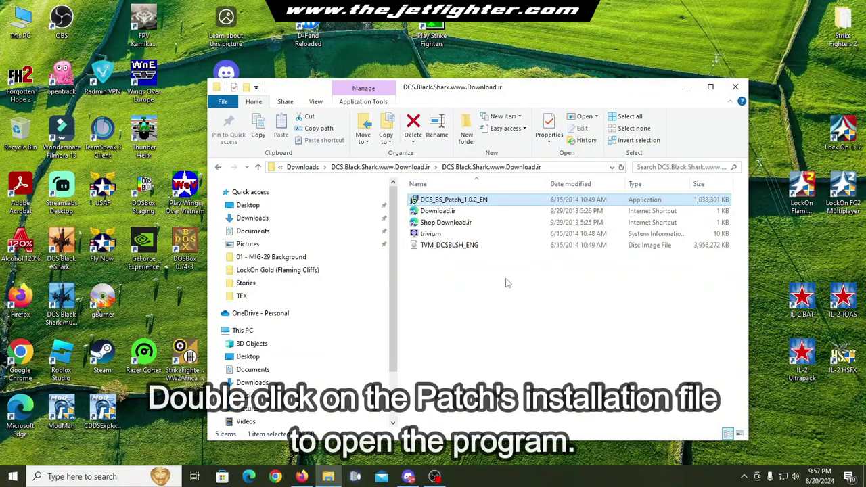
pyautogui.doubleClick(498, 203)
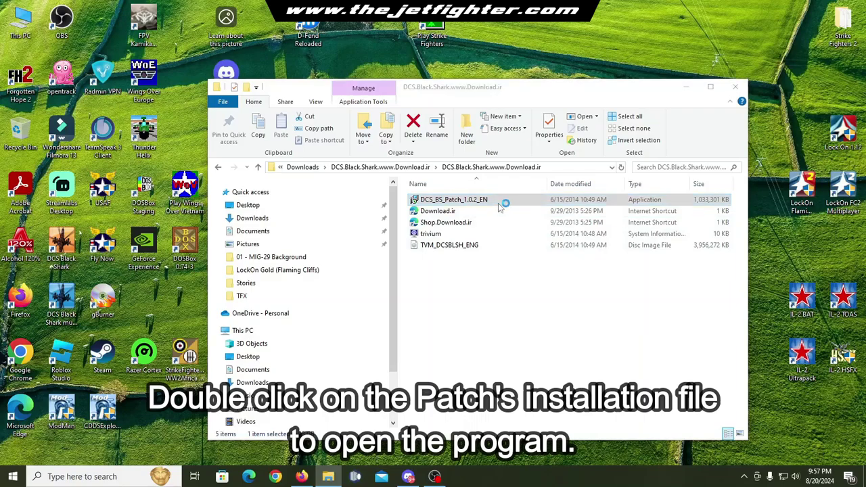
pyautogui.click(686, 88)
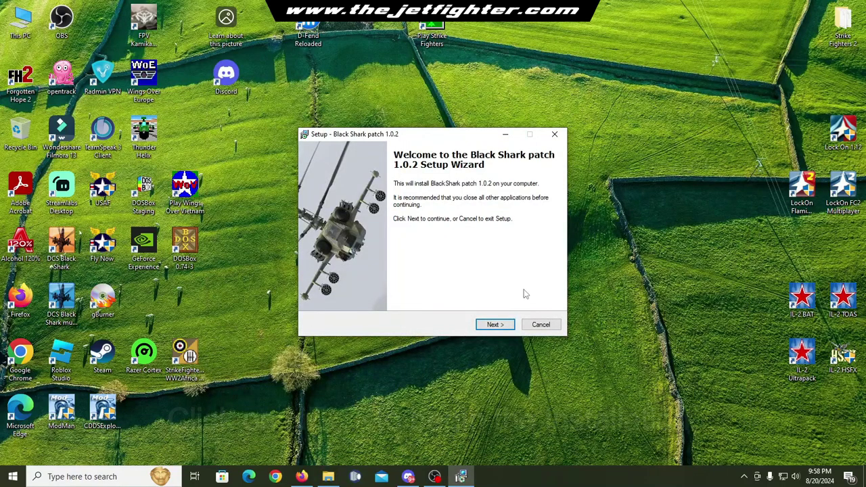
# Step: Install Black Shark patch 1.0.2 in C:\Program Files (x86)\Eagle Dynamics\Ka-50 with desktop and Quick Launch icons, and finish the wizard
pyautogui.click(505, 325)
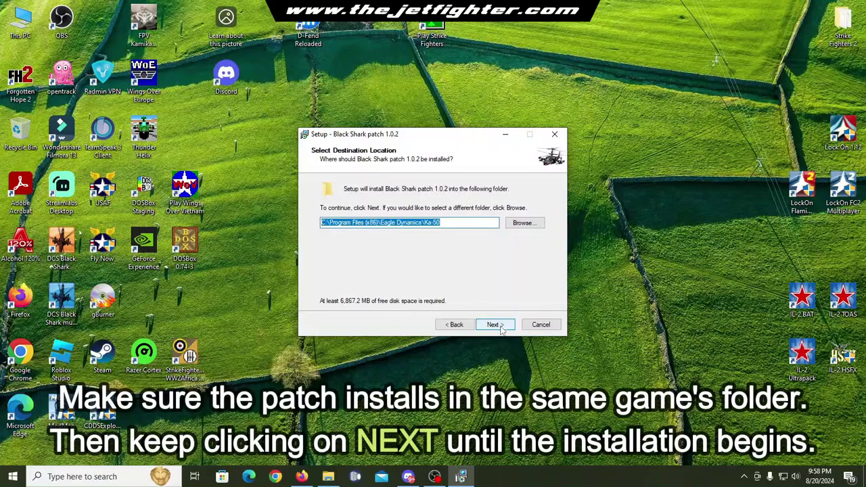
pyautogui.click(501, 325)
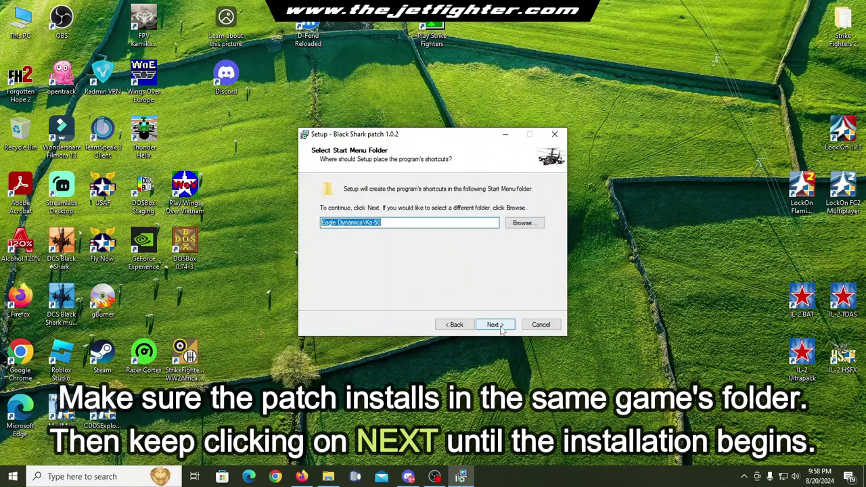
pyautogui.click(501, 325)
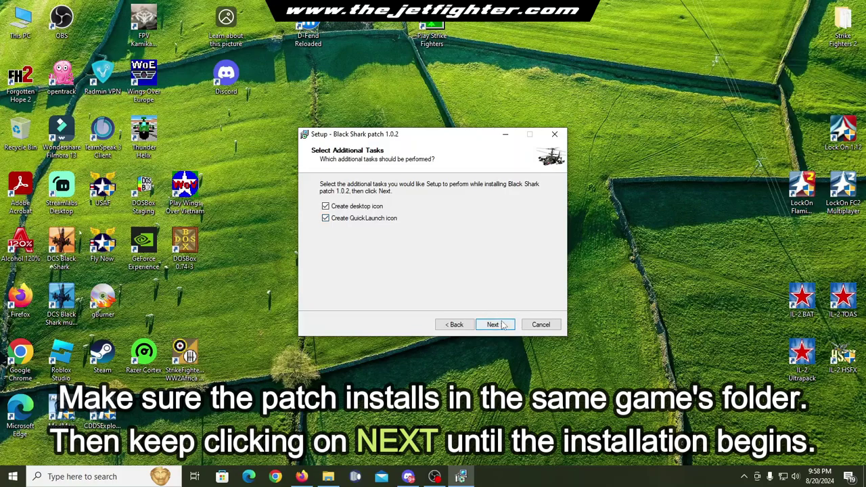
pyautogui.click(501, 326)
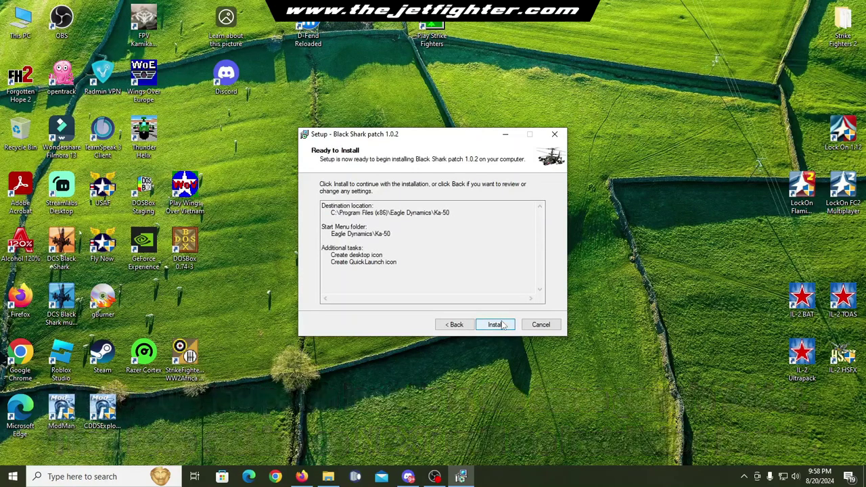
pyautogui.click(502, 326)
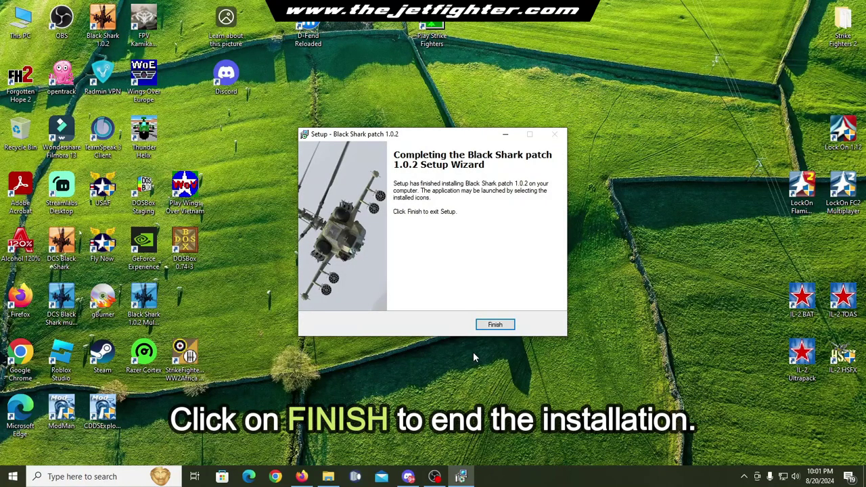
pyautogui.click(495, 326)
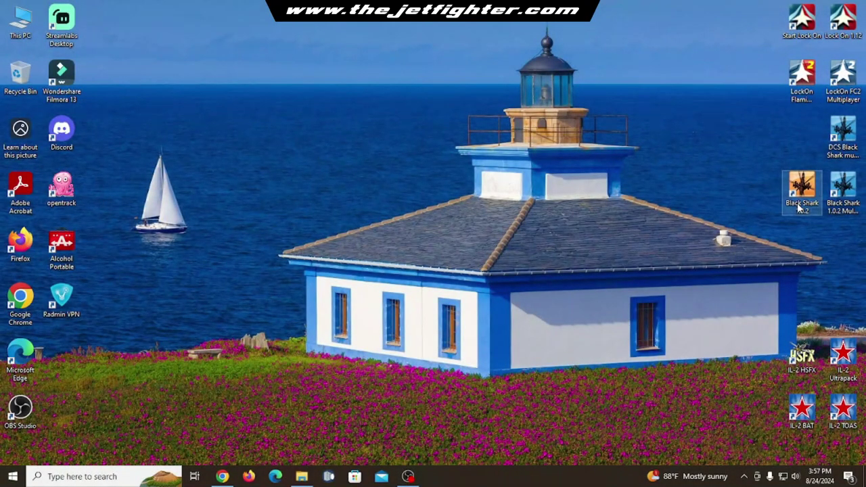
# Step: Start Black Shark 1.0.2 from the desktop, begin a Quick Start flight and move the activation window aside
pyautogui.doubleClick(799, 206)
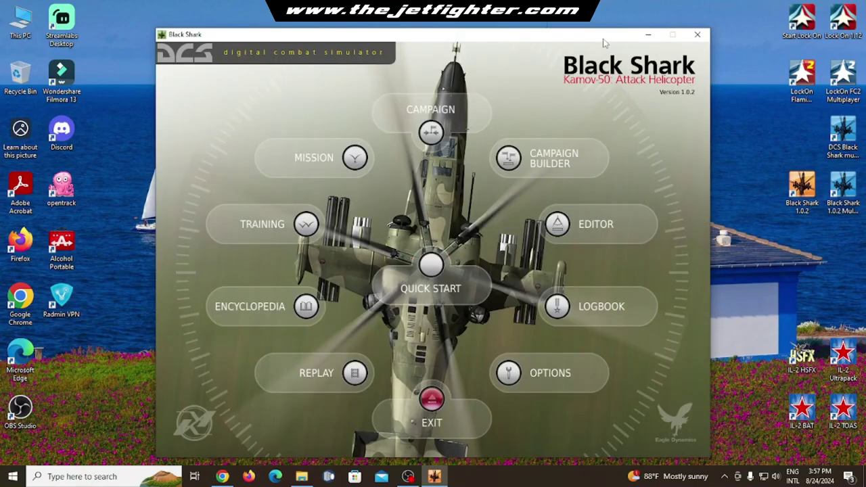
pyautogui.moveTo(605, 38); pyautogui.dragTo(605, 22)
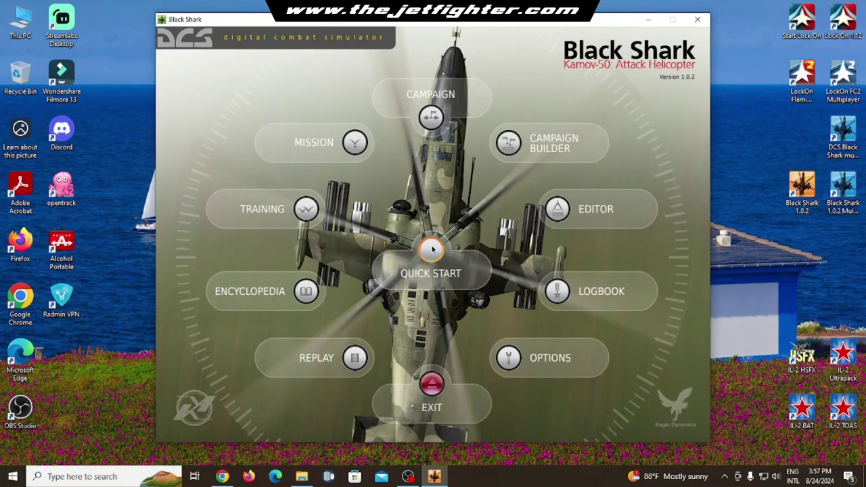
pyautogui.click(432, 250)
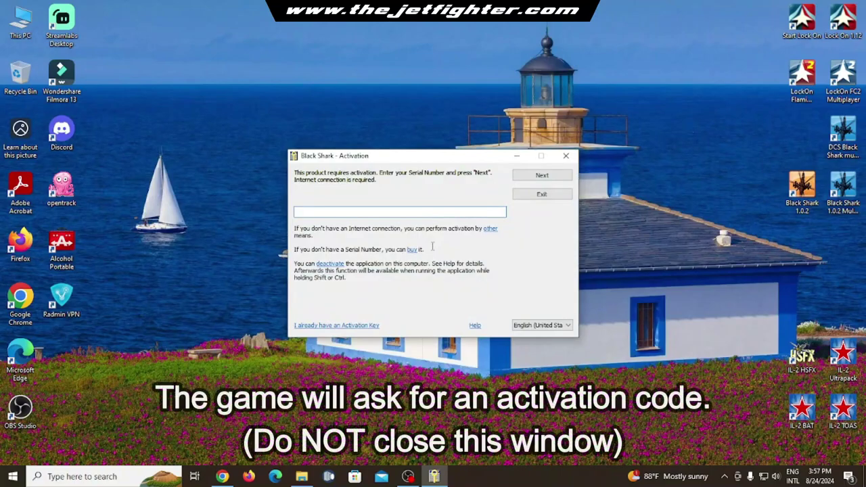
pyautogui.moveTo(450, 156); pyautogui.dragTo(346, 148)
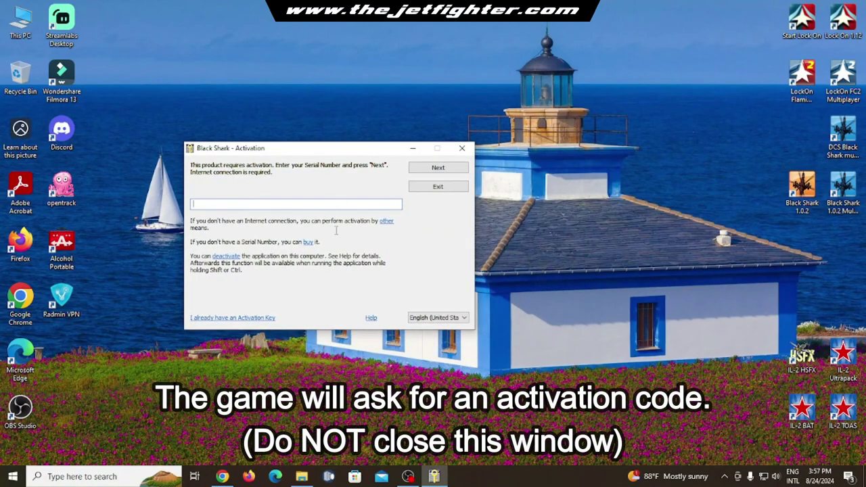
# Step: Run DCS_EN_KeyGen.exe from the DCSBSKGEN folder, overriding the Windows malware warning
pyautogui.click(302, 477)
pyautogui.doubleClick(491, 213)
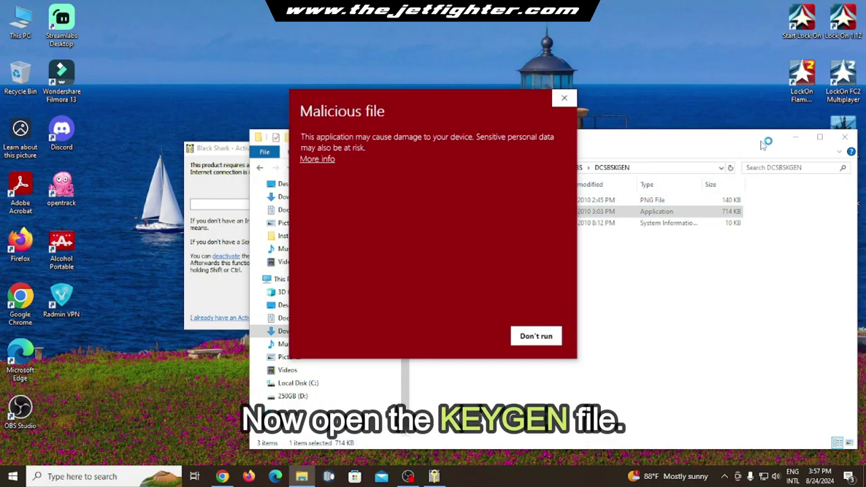
pyautogui.click(313, 160)
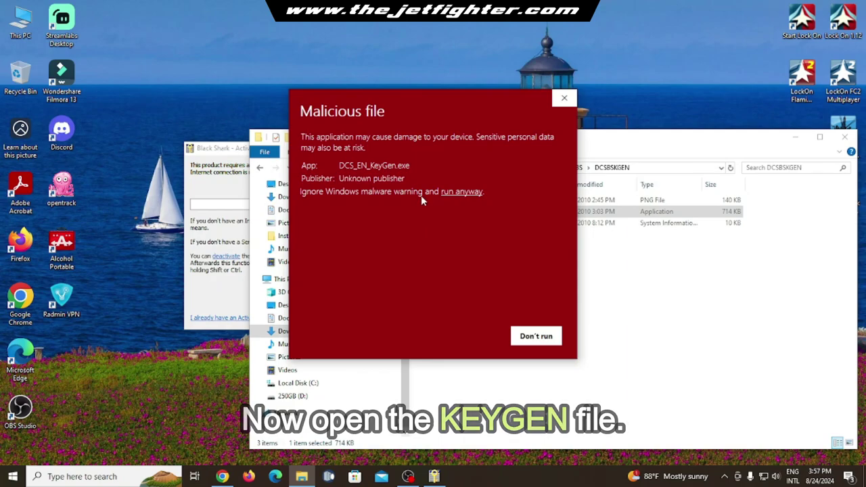
pyautogui.click(454, 193)
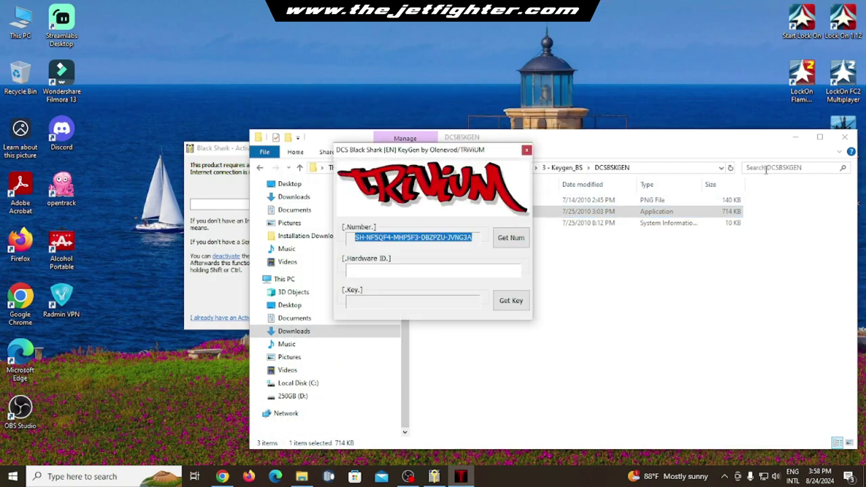
# Step: Minimize the folder window and place the KeyGen window beside the Black Shark activation window
pyautogui.click(799, 138)
pyautogui.click(799, 139)
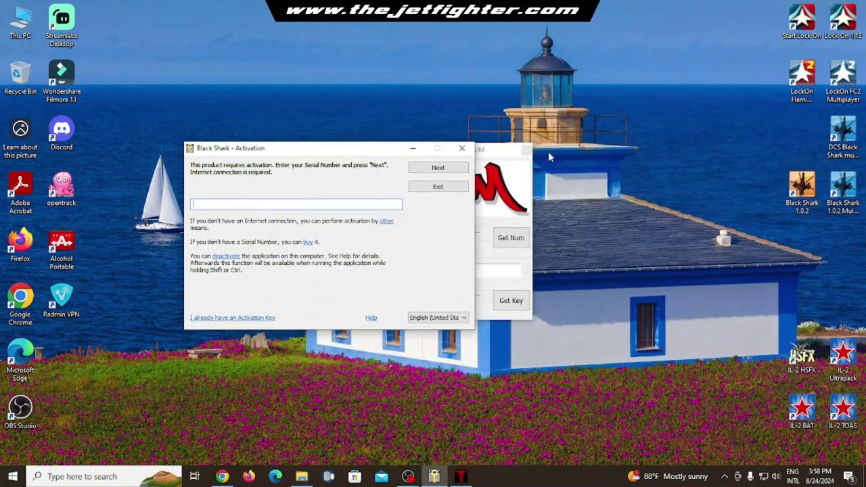
pyautogui.click(482, 158)
pyautogui.moveTo(497, 158); pyautogui.dragTo(642, 157)
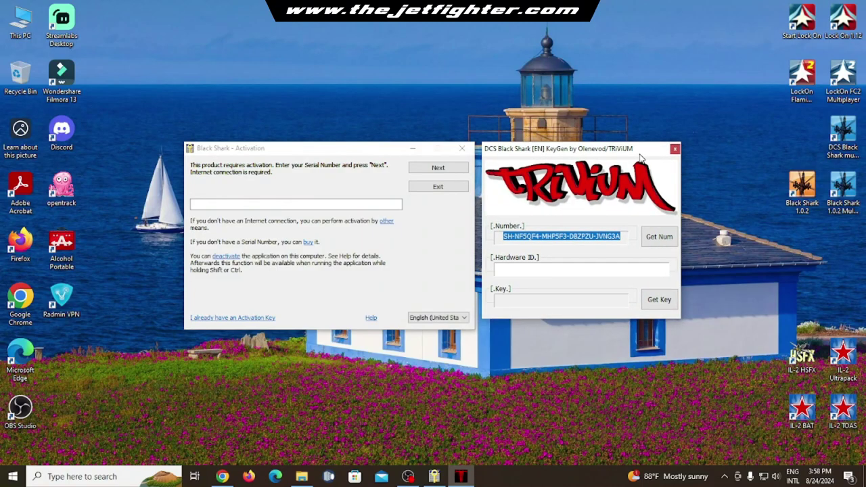
# Step: Generate a new serial number in the KeyGen window and copy it
pyautogui.click(651, 240)
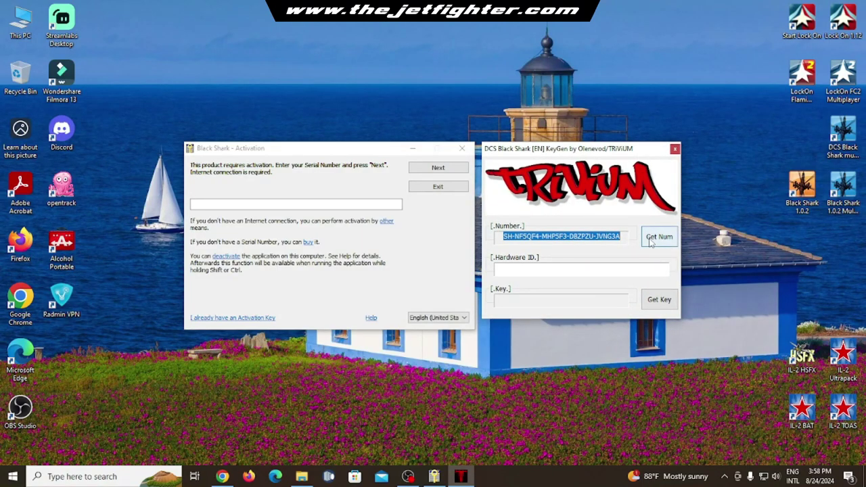
pyautogui.click(653, 240)
pyautogui.click(652, 240)
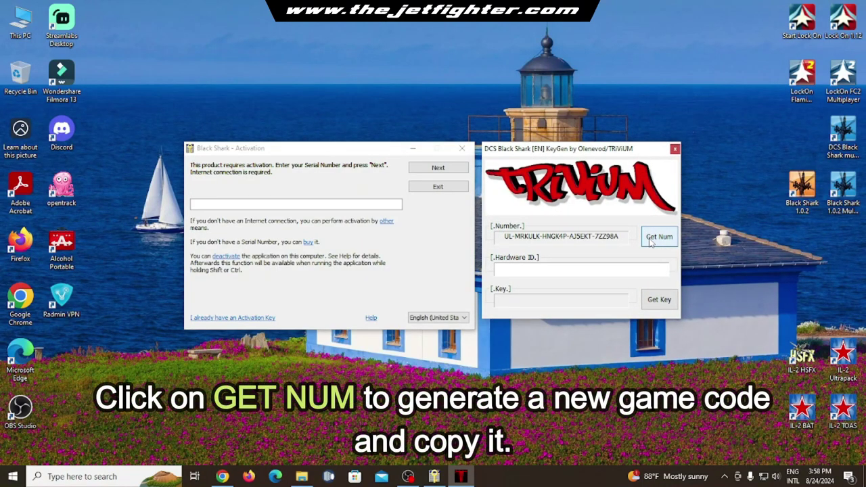
pyautogui.moveTo(627, 235); pyautogui.dragTo(505, 236)
pyautogui.rightClick(517, 237)
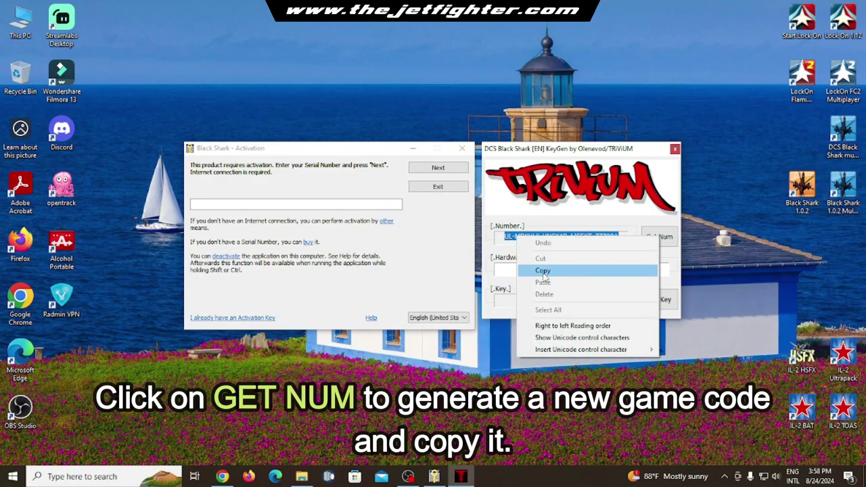
pyautogui.click(543, 272)
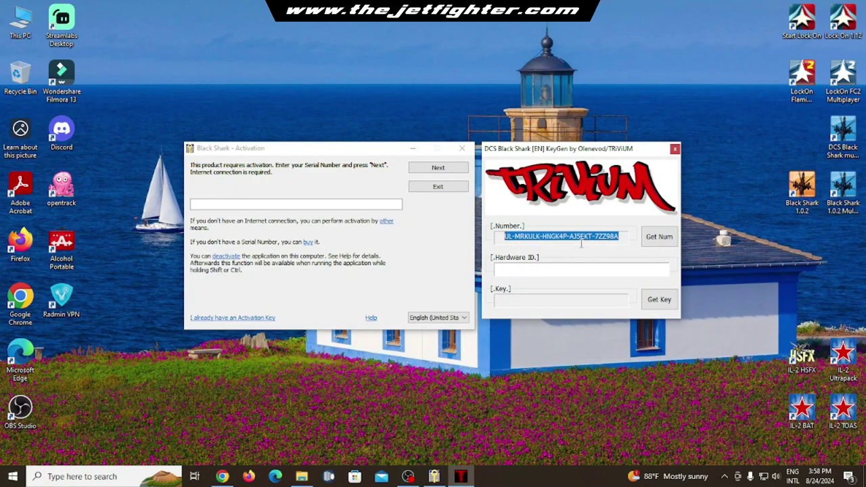
# Step: Paste the serial number into the Black Shark activation window and proceed to the existing activation key page
pyautogui.click(328, 207)
pyautogui.rightClick(328, 206)
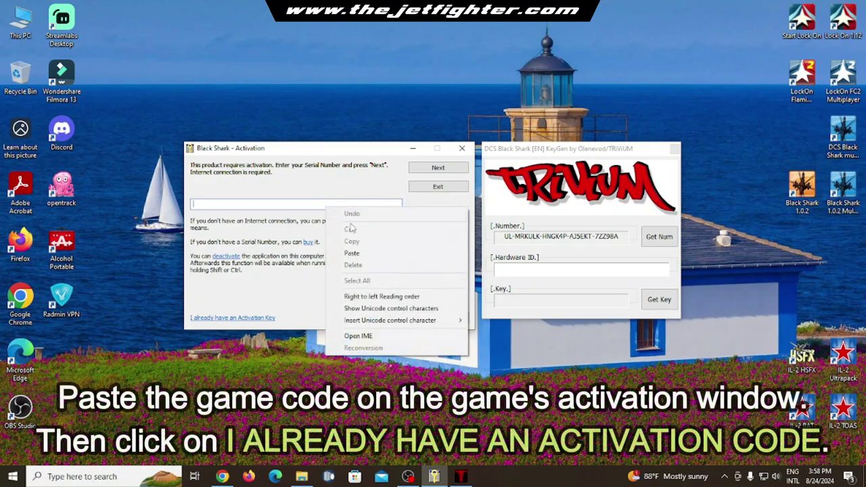
pyautogui.click(365, 257)
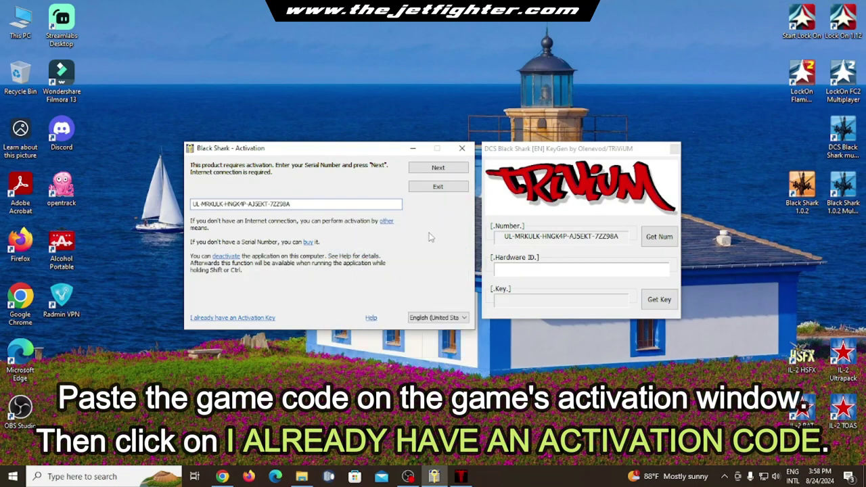
pyautogui.click(251, 320)
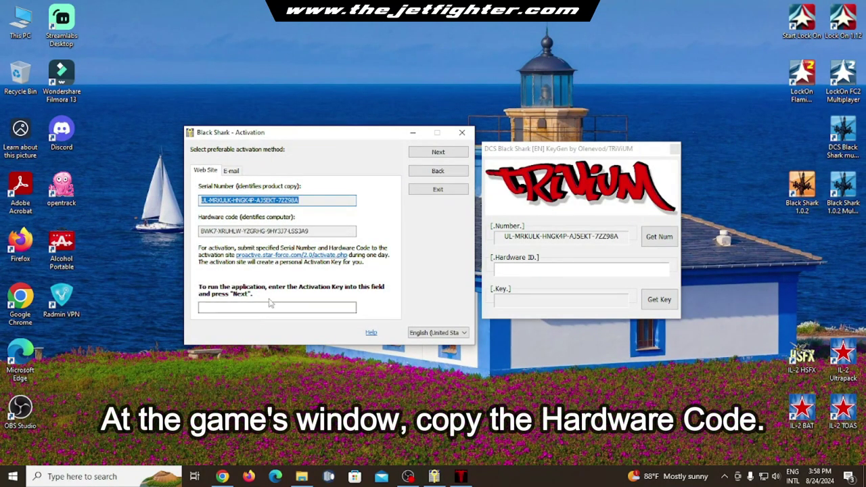
# Step: Copy the hardware code from the Black Shark activation window into the KeyGen window's Hardware ID field
pyautogui.moveTo(316, 231); pyautogui.dragTo(193, 231)
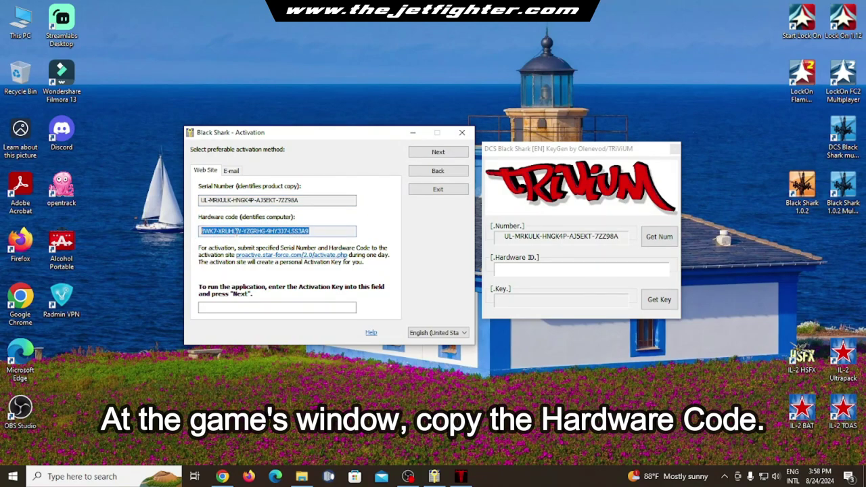
pyautogui.rightClick(235, 230)
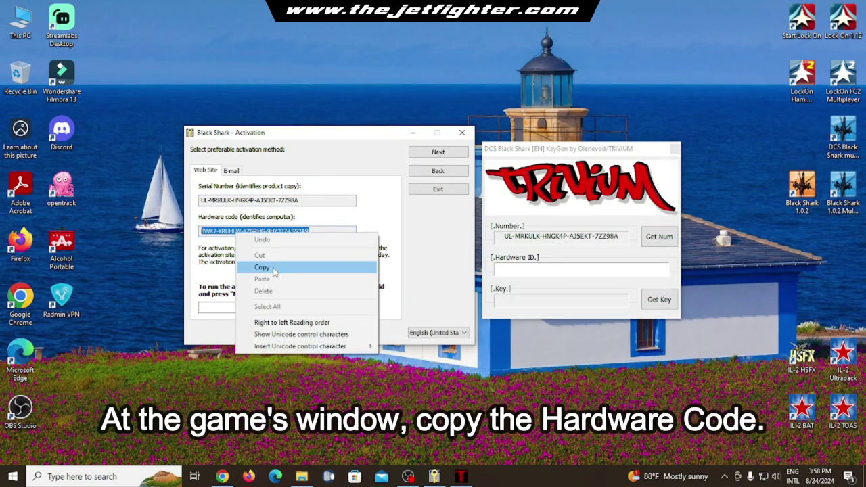
pyautogui.click(275, 268)
pyautogui.click(558, 270)
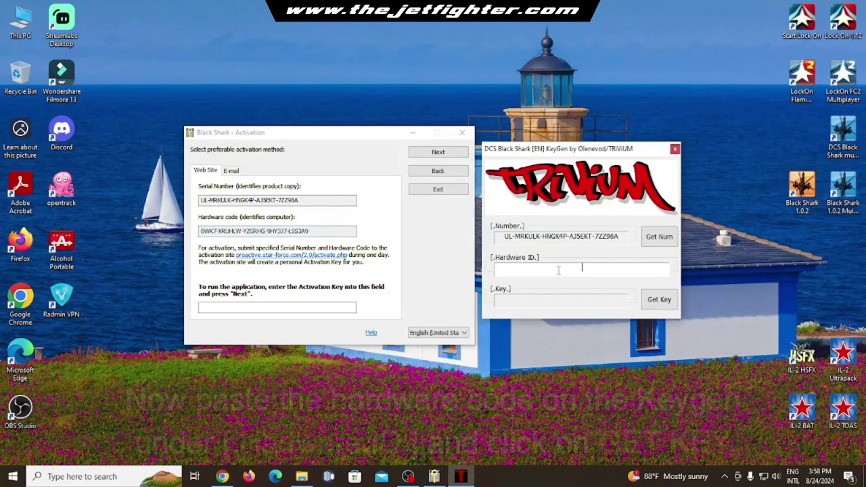
pyautogui.rightClick(558, 270)
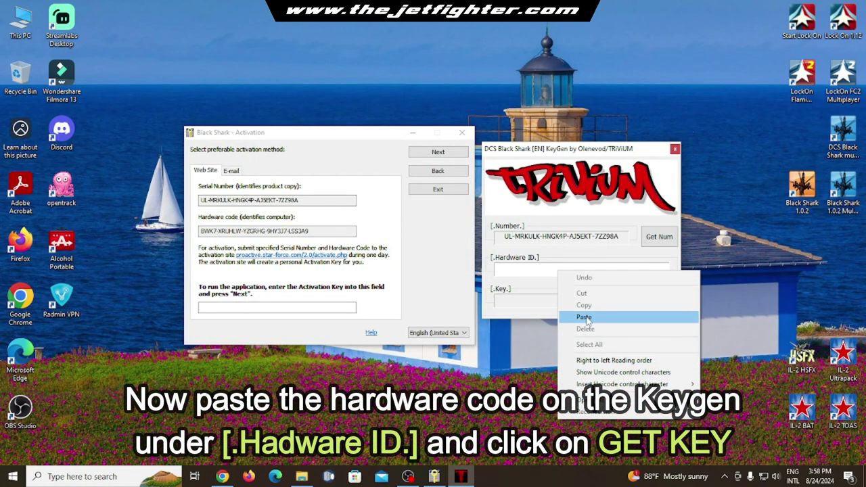
pyautogui.click(585, 318)
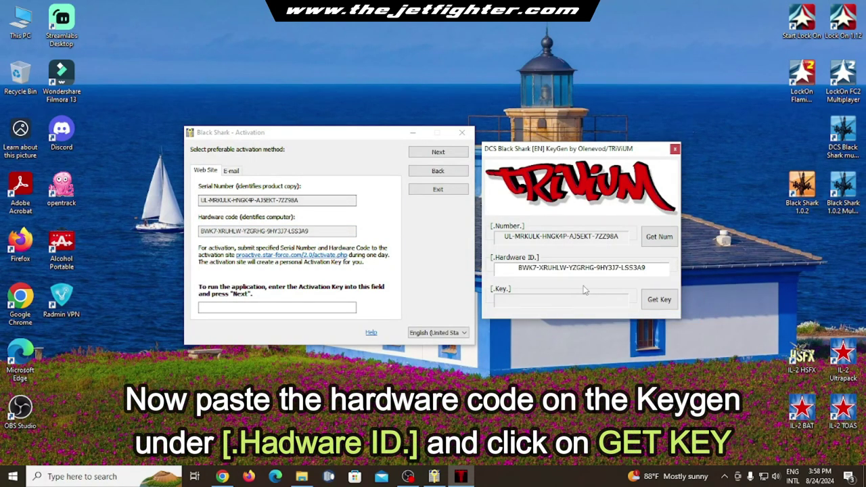
# Step: Generate the activation key in the KeyGen window and copy it
pyautogui.click(660, 301)
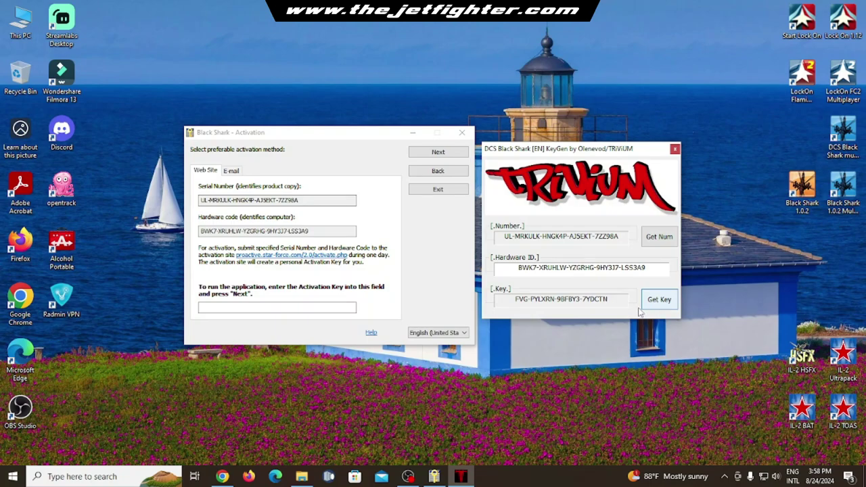
pyautogui.moveTo(612, 299); pyautogui.dragTo(516, 303)
pyautogui.rightClick(540, 300)
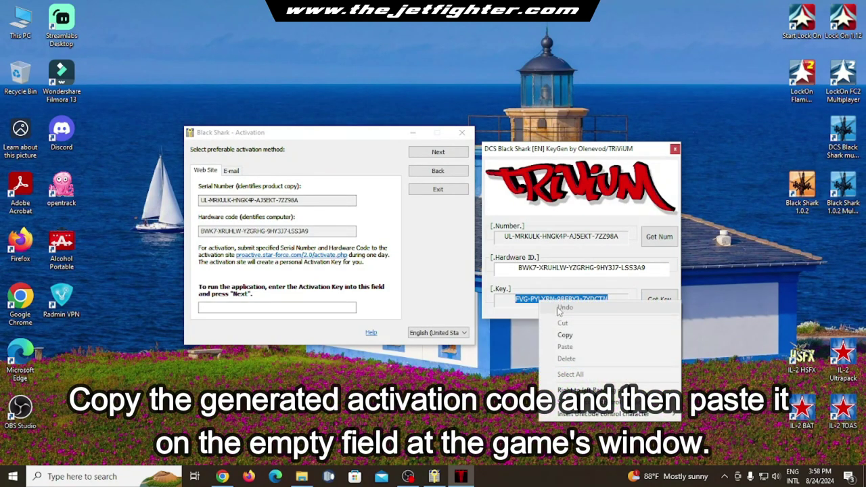
pyautogui.click(572, 337)
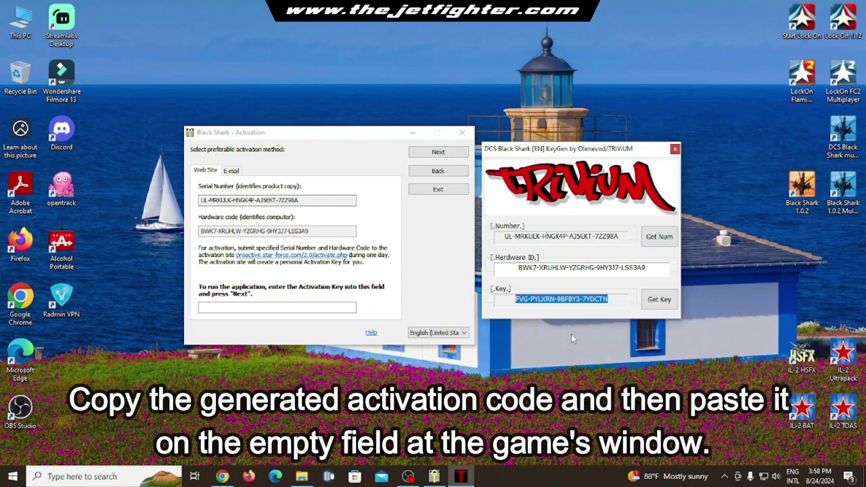
# Step: Paste the activation key into the Black Shark activation window's empty key field and submit it to launch the game
pyautogui.click(247, 308)
pyautogui.rightClick(247, 308)
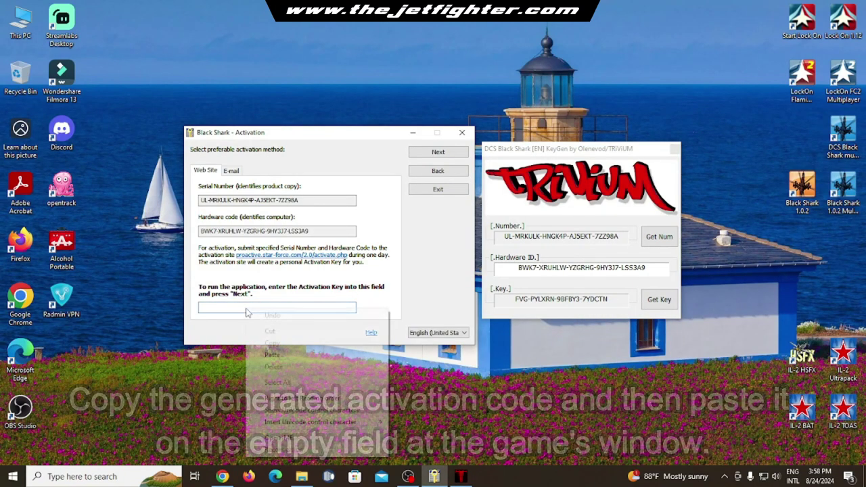
pyautogui.click(272, 354)
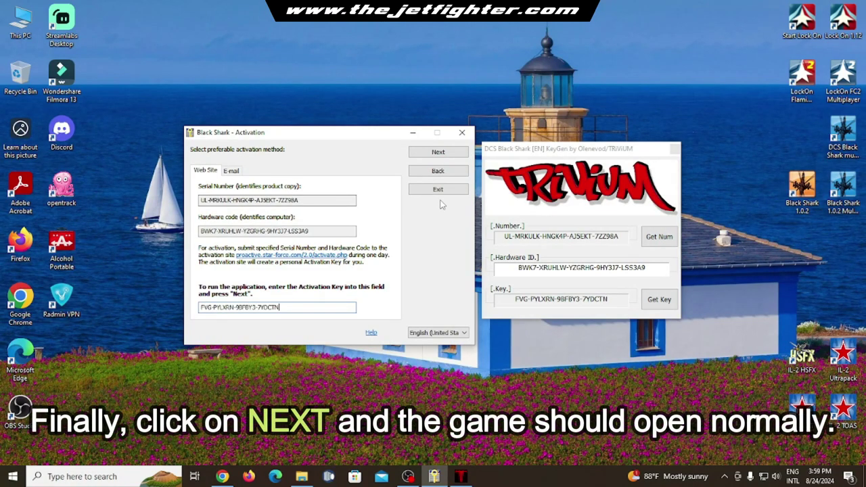
pyautogui.click(438, 152)
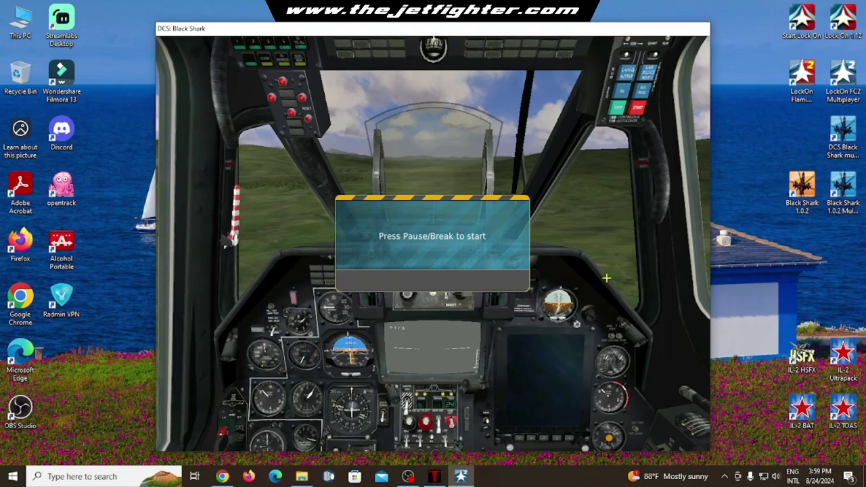
# Step: Start the paused mission in DCS: Black Shark and switch from the cockpit to the external helicopter view
pyautogui.press('Pause')
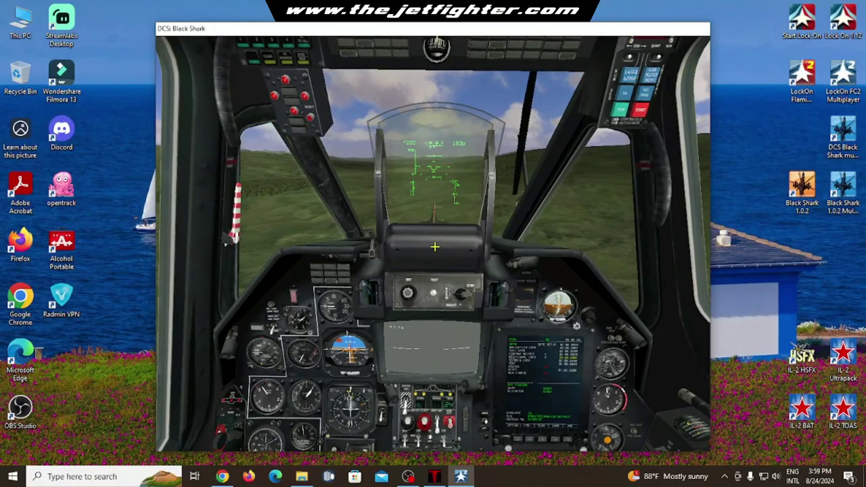
pyautogui.press('F2')
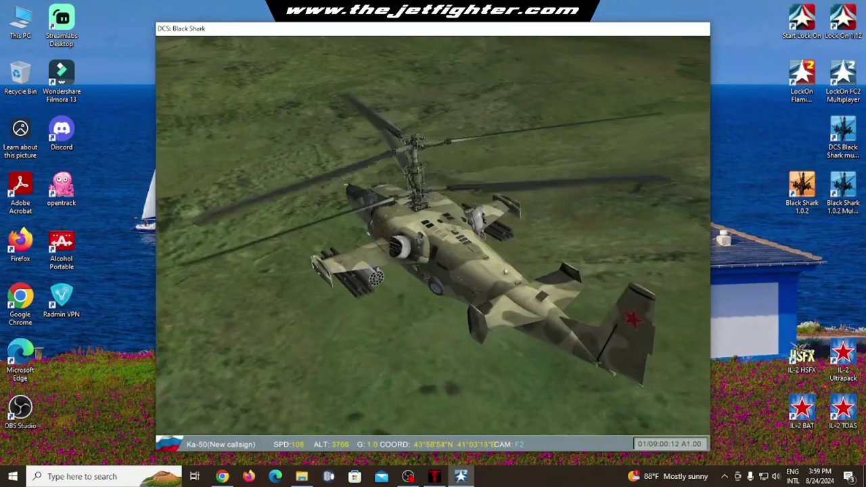